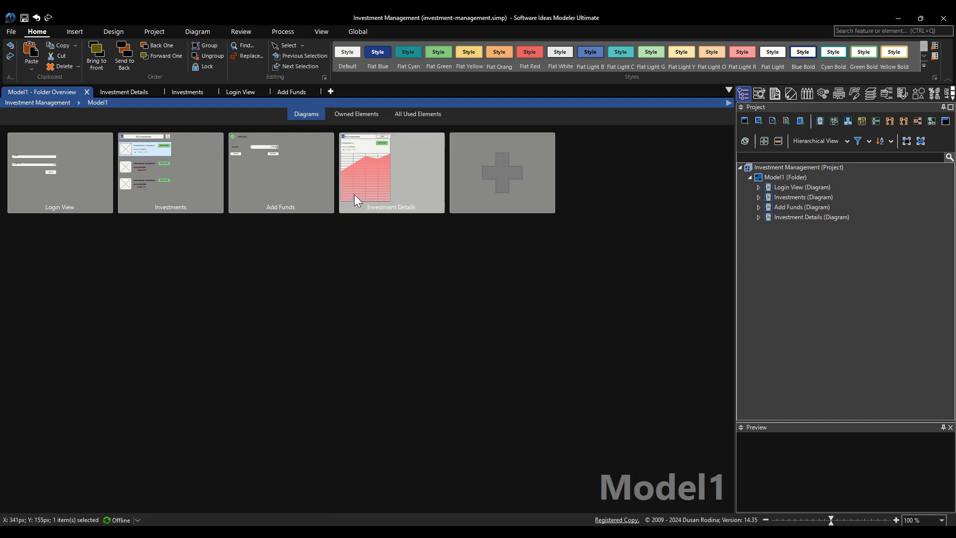
Create a Screen Flow Diagram in the Model1 folder and place a start node with a blank name near the canvas's left side.
left_click(333, 92)
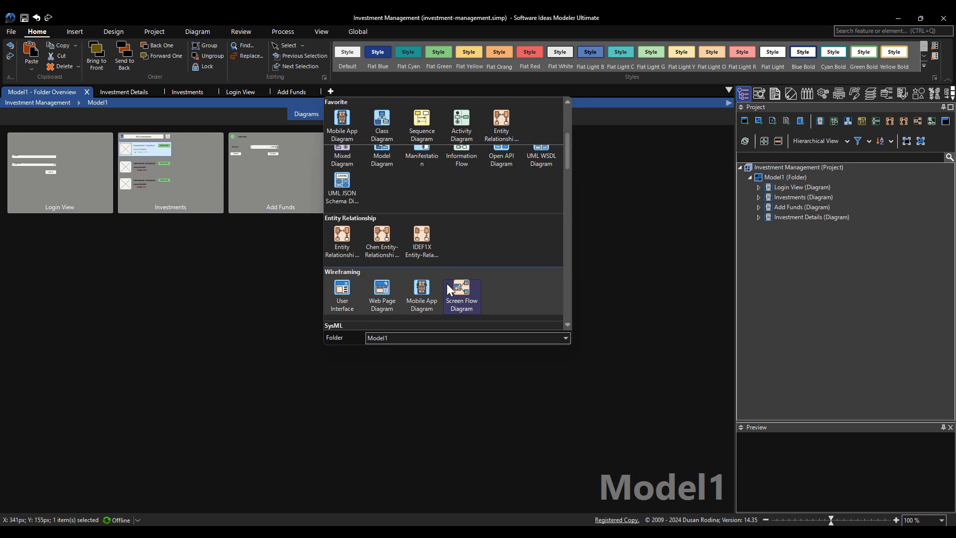
left_click(467, 304)
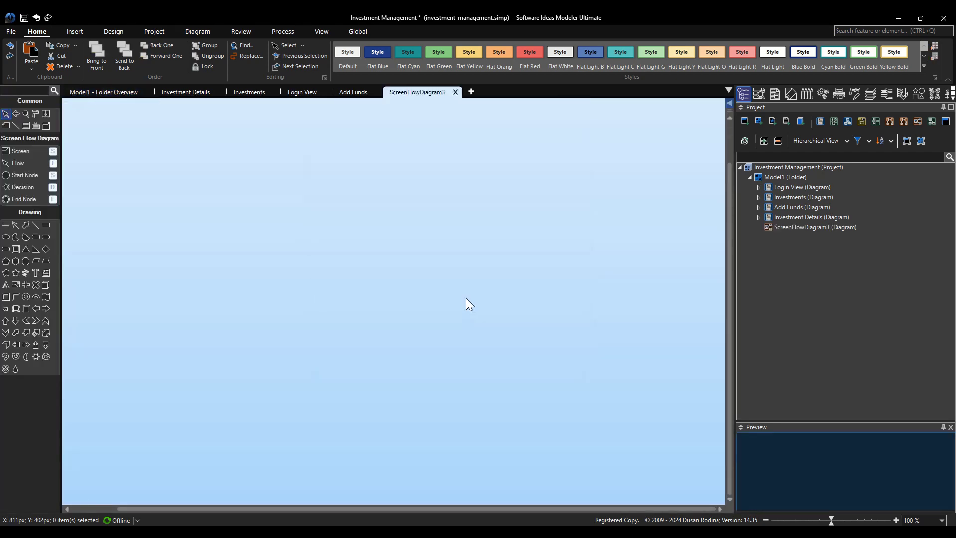
left_click_drag(25, 174, 110, 239)
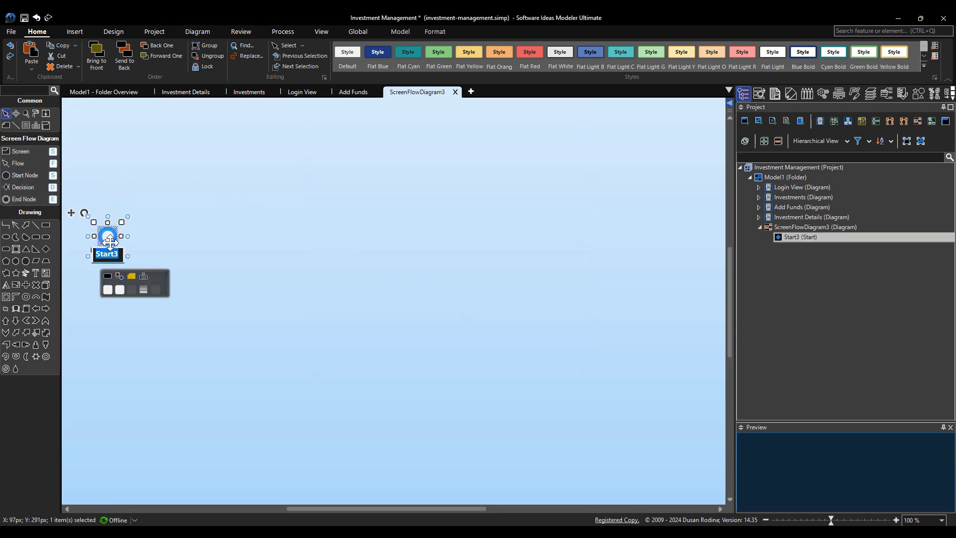
key("BackSpace")
key("Return")
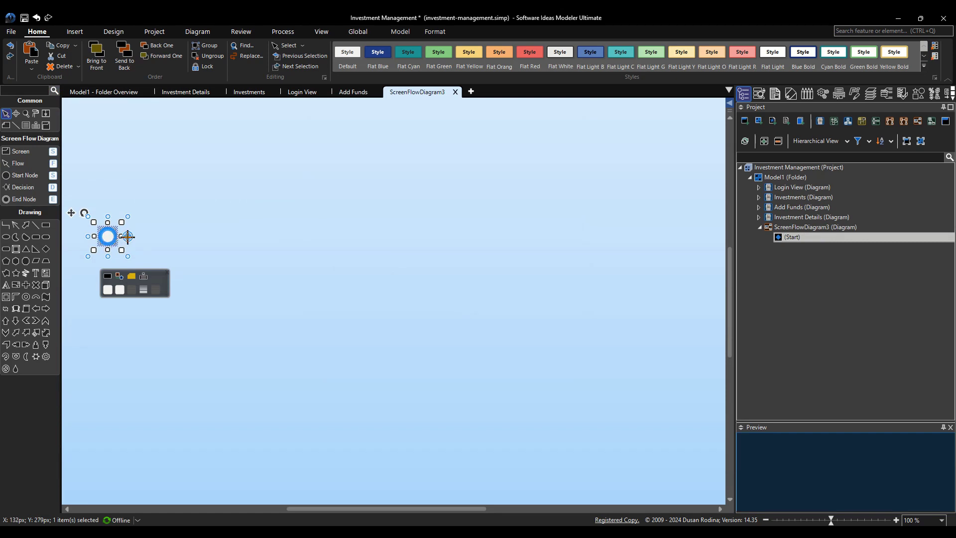
Add a new screen connected from the start node and set the connecting flow to No Interaction.
left_click(128, 236)
left_click_drag(192, 235, 233, 232)
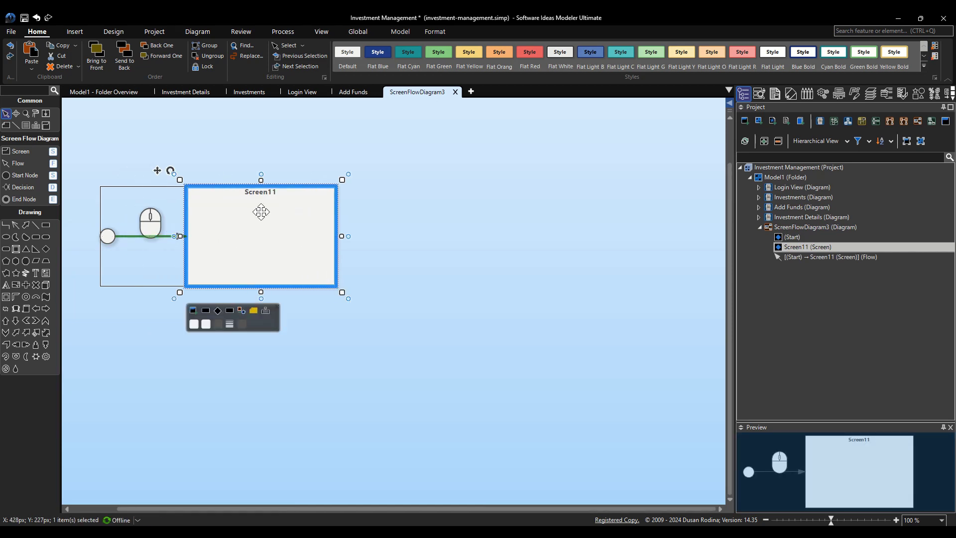
left_click(163, 235)
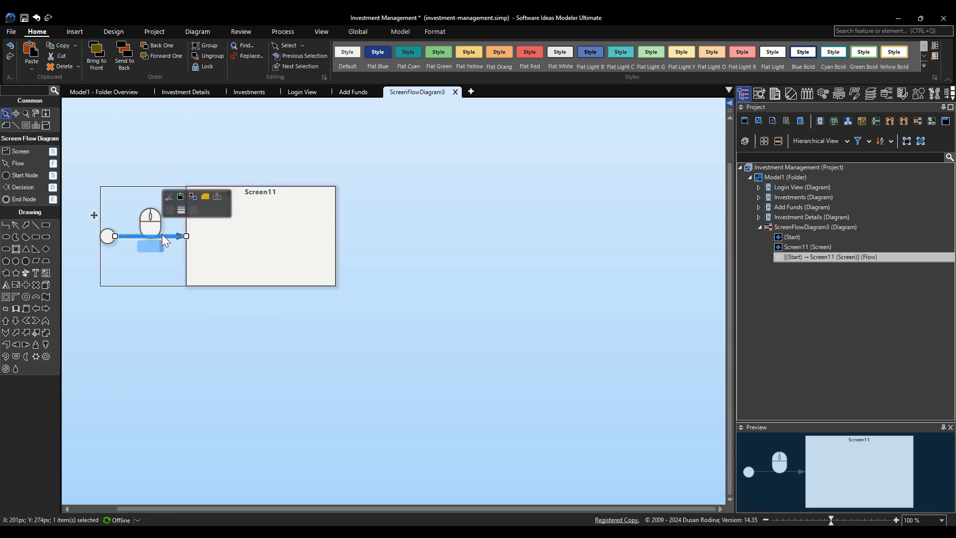
right_click(168, 235)
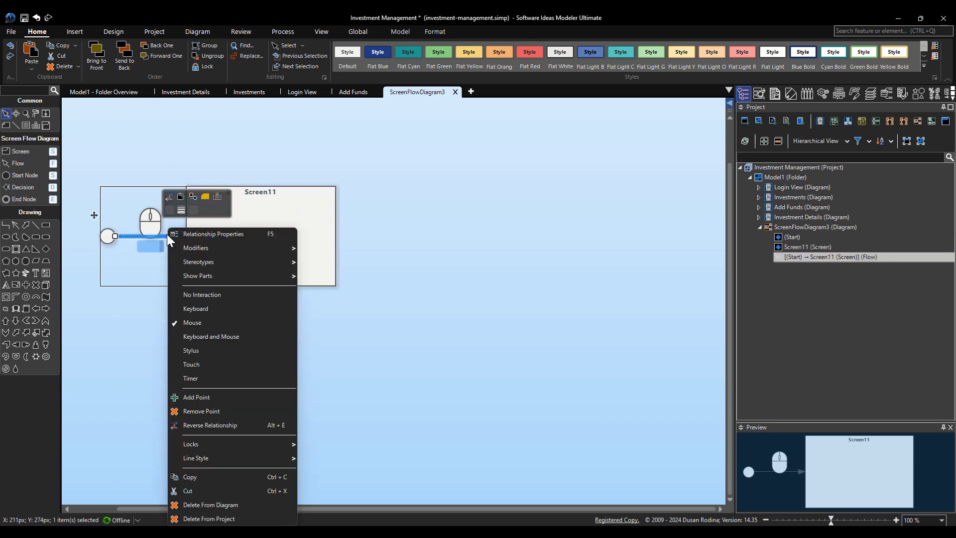
left_click(210, 294)
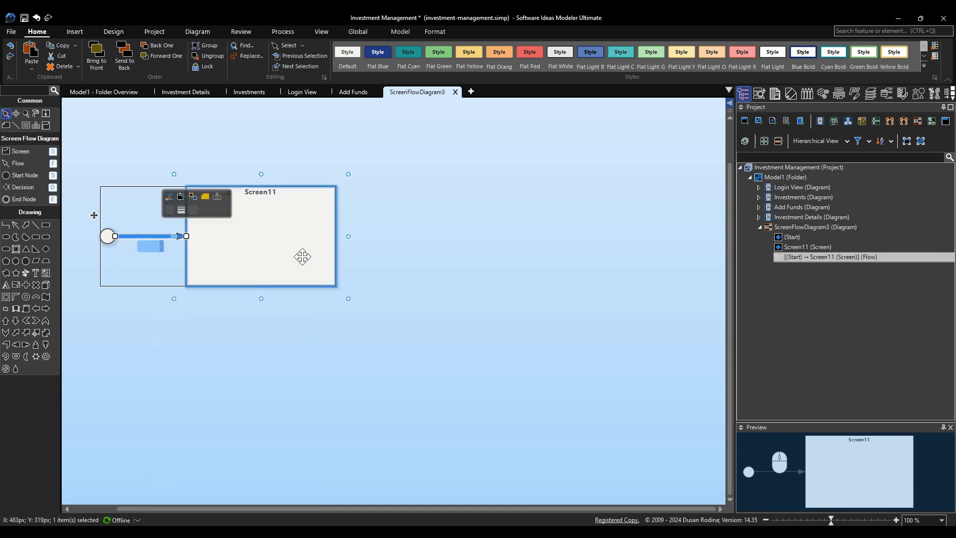
Turn the new screen into a portrait Smartphone screen about 266 × 383 px, aligned with the start node, in the Flat Cyan style.
left_click(321, 278)
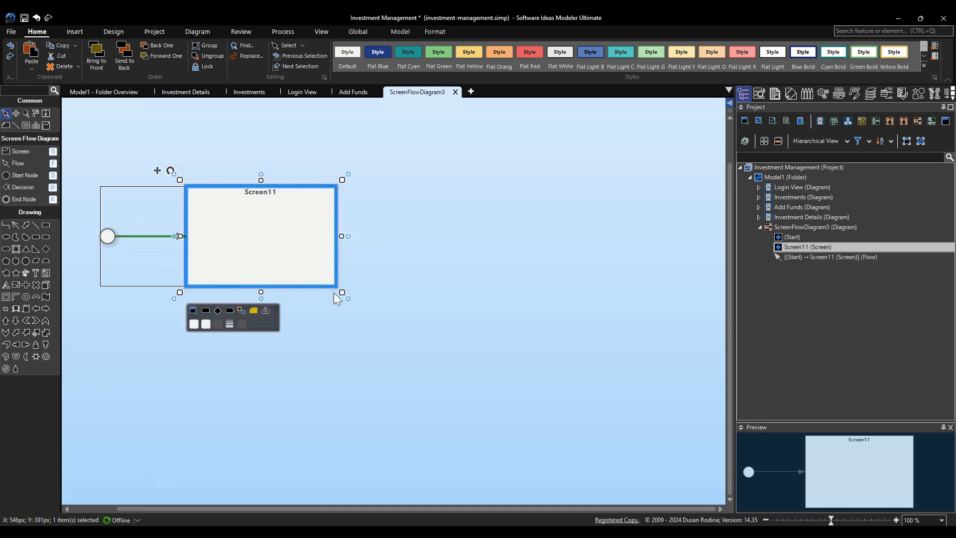
right_click(293, 216)
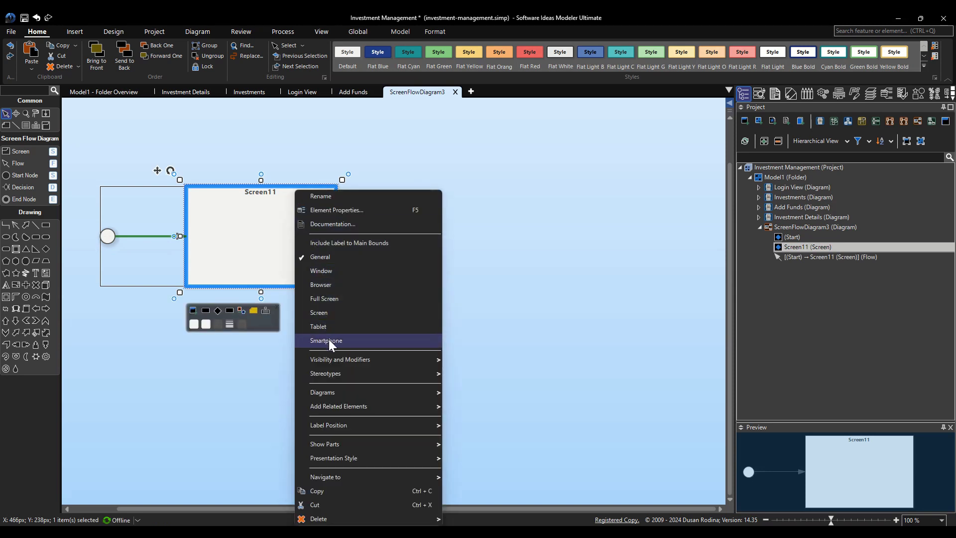
left_click(372, 342)
left_click_drag(340, 294, 326, 384)
left_click_drag(226, 309, 222, 261)
left_click(394, 57)
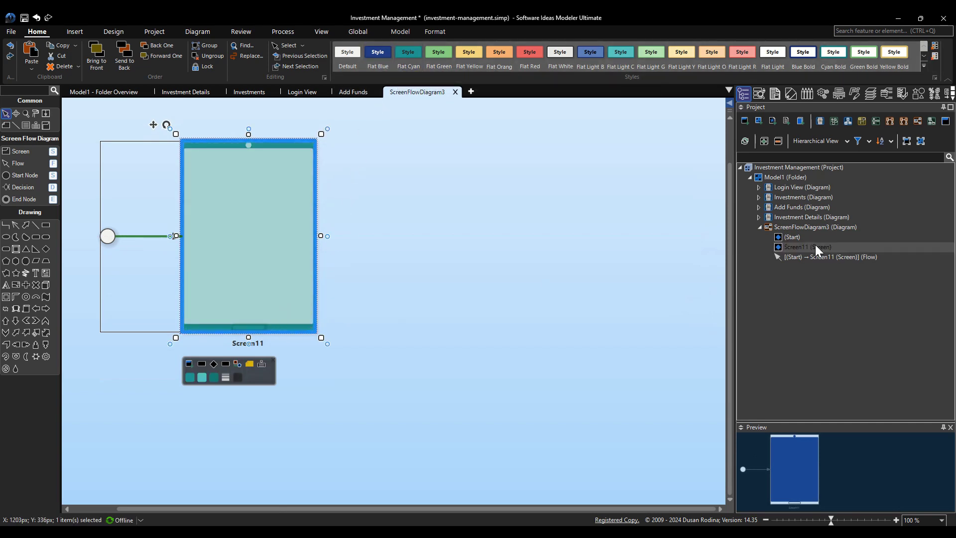
Assign the Login View diagram to the smartphone screen and rename the screen Login.
left_click(795, 190)
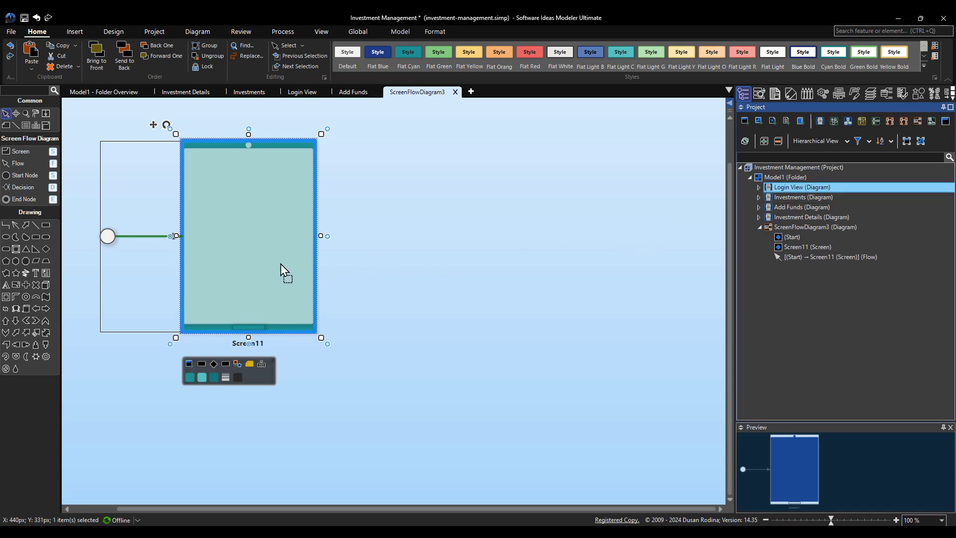
left_click_drag(251, 261, 252, 261)
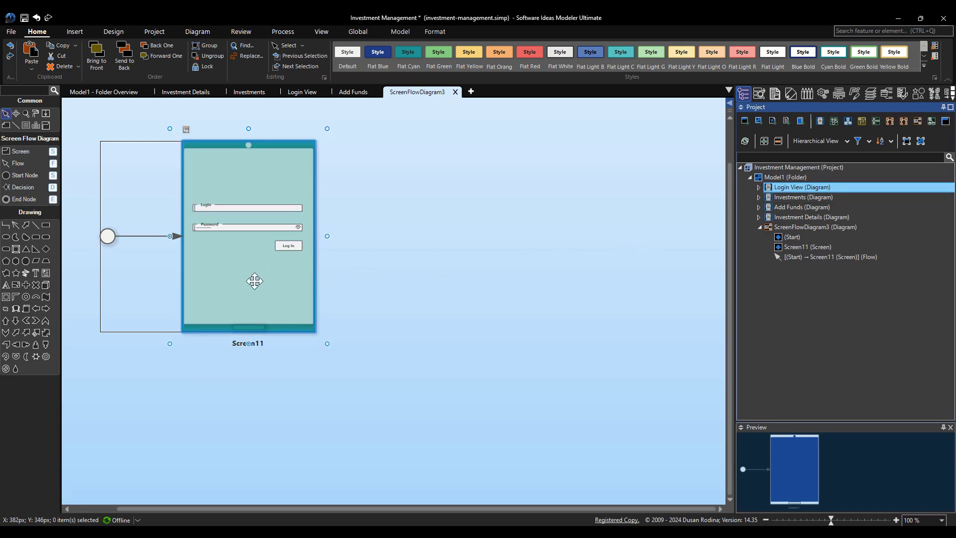
double_click(255, 346)
type("Login")
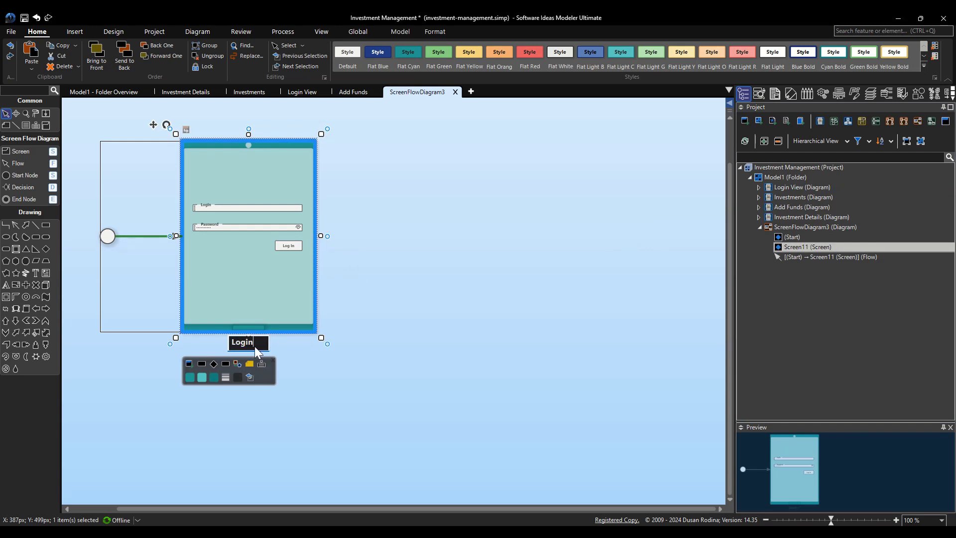
key("Return")
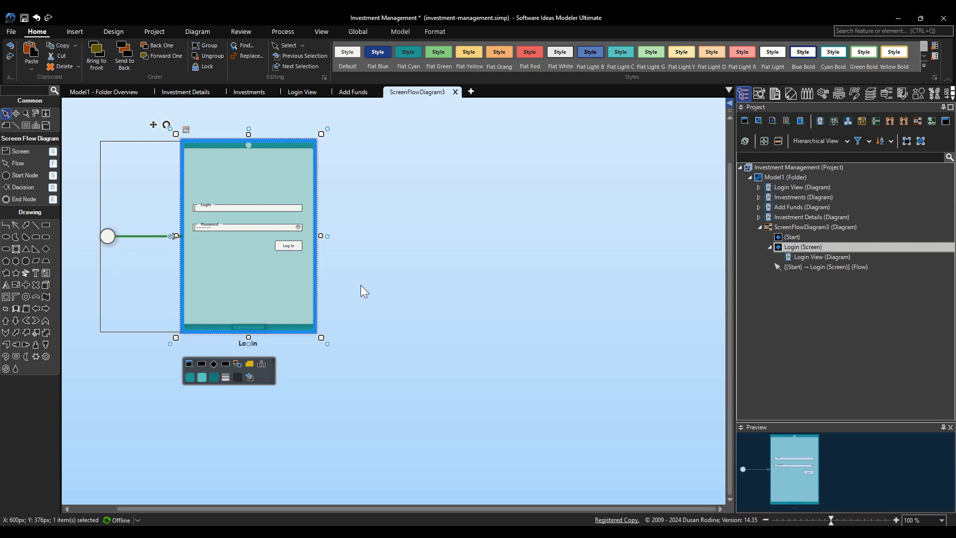
Paste an independent copy of the Login screen and align it to the right of the original.
key("ctrl+v")
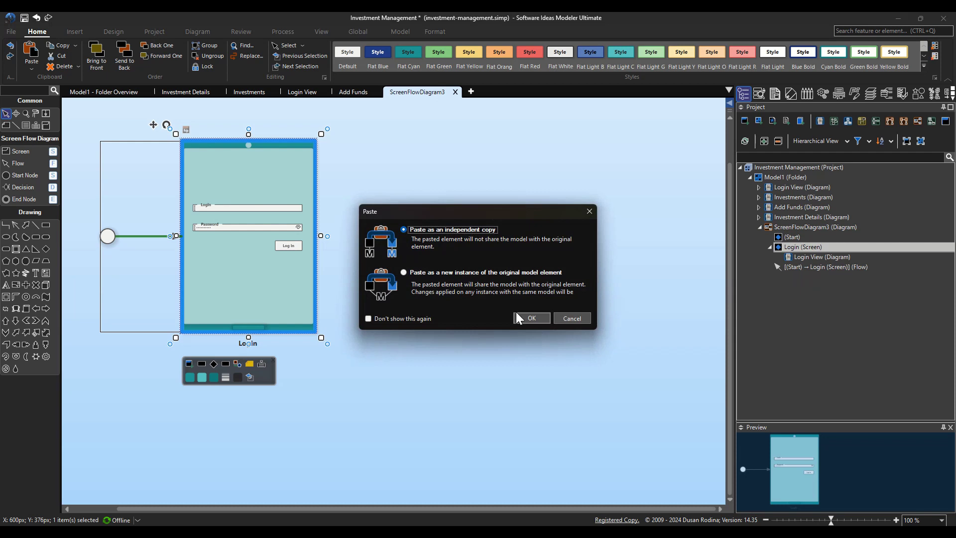
left_click(531, 317)
left_click_drag(485, 229, 513, 232)
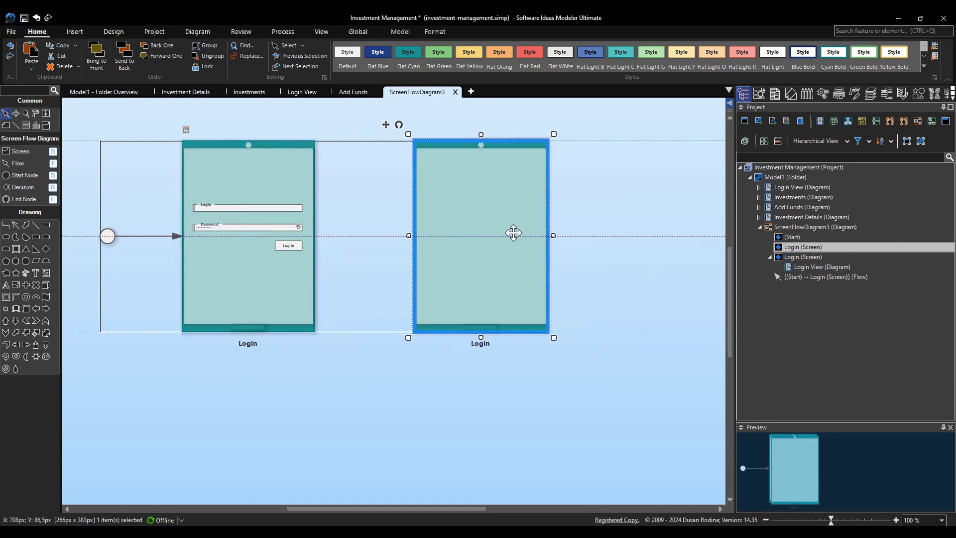
Assign the Investments diagram to the copied screen and rename it View Investments.
left_click_drag(803, 198, 447, 252)
double_click(481, 343)
type("View Investments")
key("Return")
Draw a flow from the Login screen to View Investments and set its interaction type to Touch.
left_click(28, 165)
left_click_drag(219, 221, 476, 244)
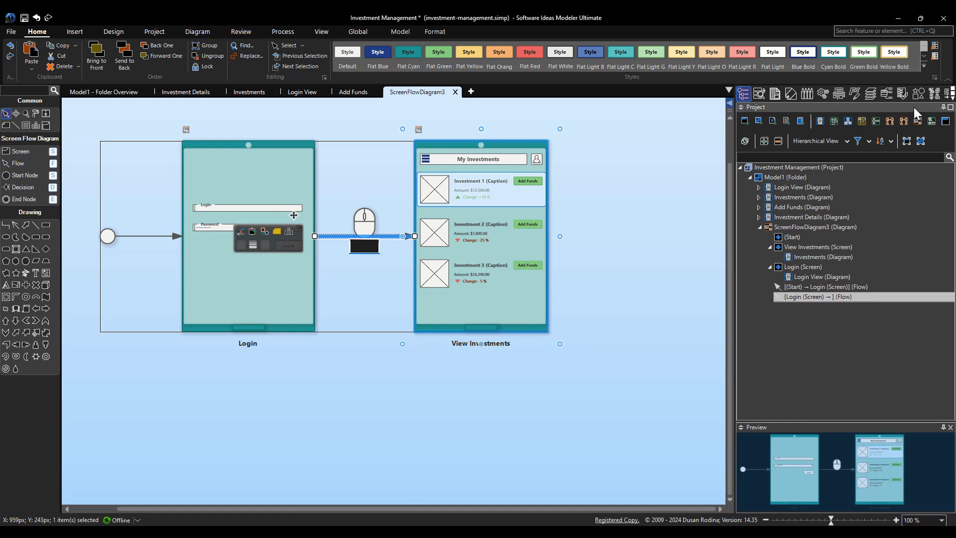
left_click(887, 93)
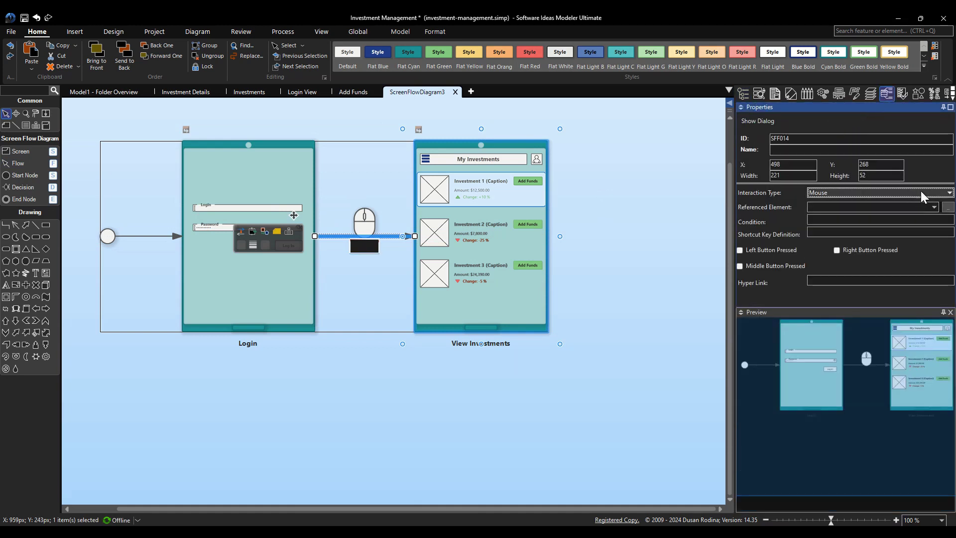
left_click(922, 196)
left_click(894, 214)
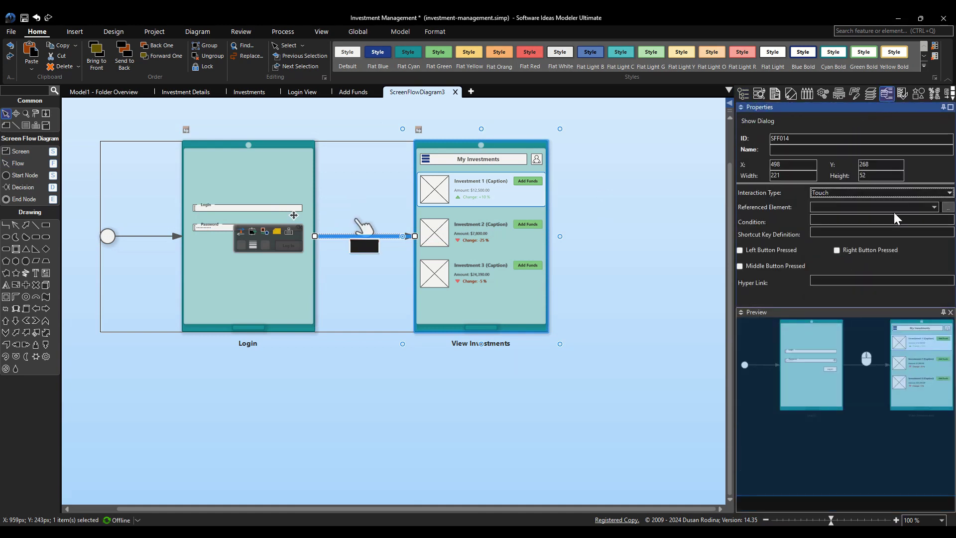
Set the Log In button as the referenced element of the flow between Login and View Investments.
left_click(892, 207)
scroll(884, 240, "down", 3)
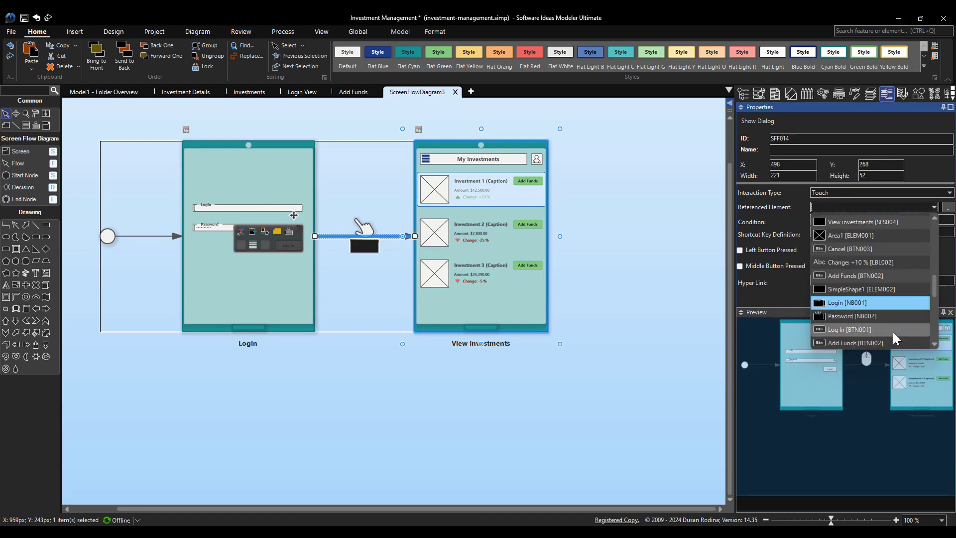
left_click(894, 329)
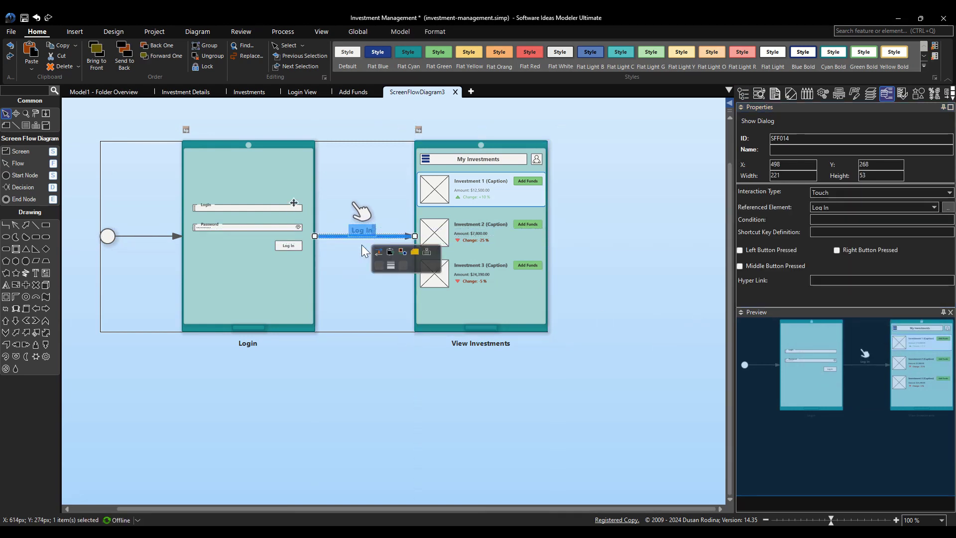
Add two copies of the View Investments screen and arrange them one above the other to the right of the original.
left_click(474, 334)
left_click_drag(474, 334, 673, 466)
key("Return")
scroll(657, 384, "down", 1)
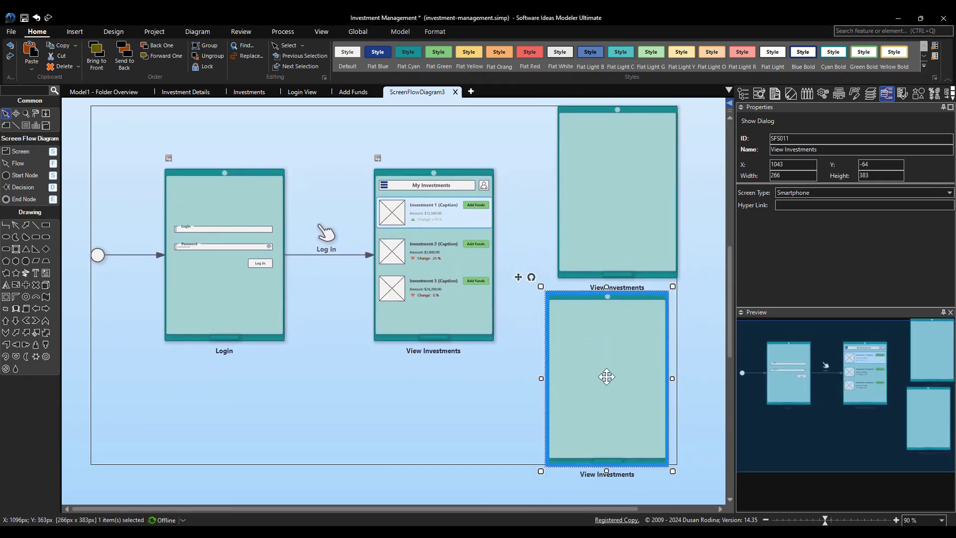
left_click(633, 207, "ctrl")
left_click_drag(628, 376, 628, 366)
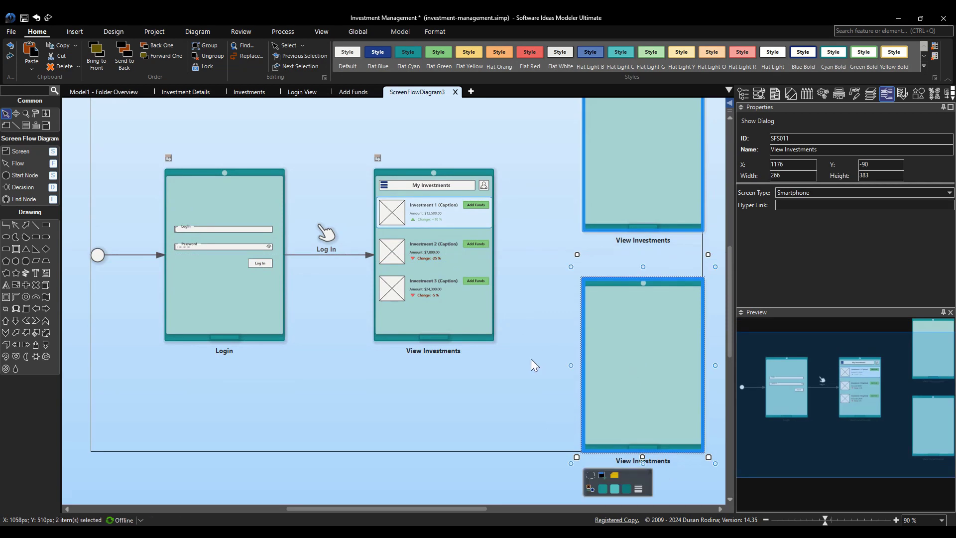
left_click(533, 365)
scroll(569, 365, "up", 2)
Assign the Add Funds diagram to the upper copied screen and rename that screen Add Funds.
left_click(743, 93)
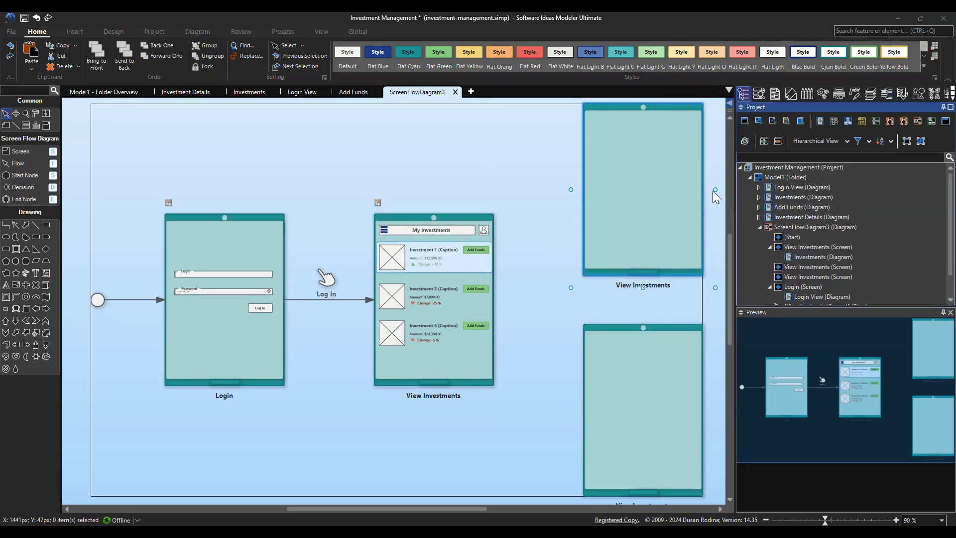
left_click_drag(784, 206, 653, 225)
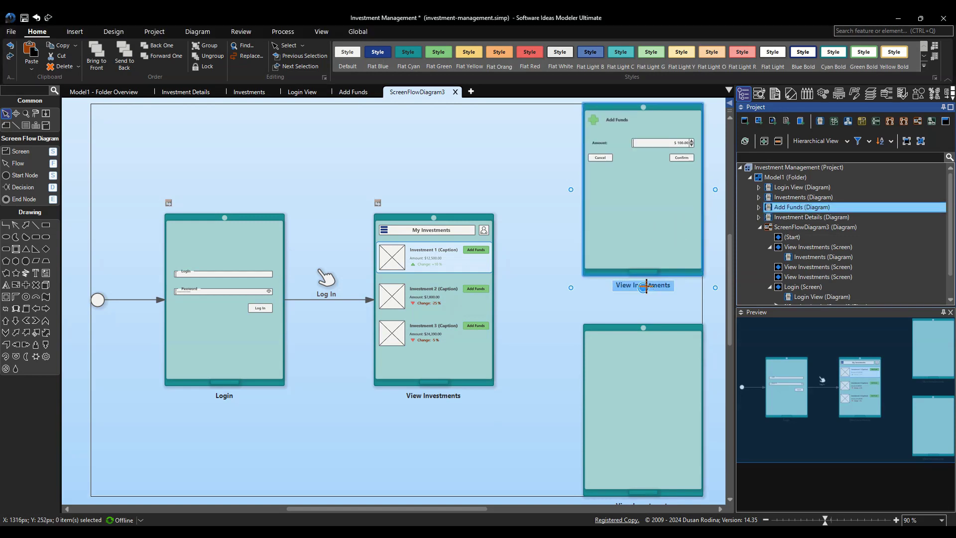
left_click(671, 286)
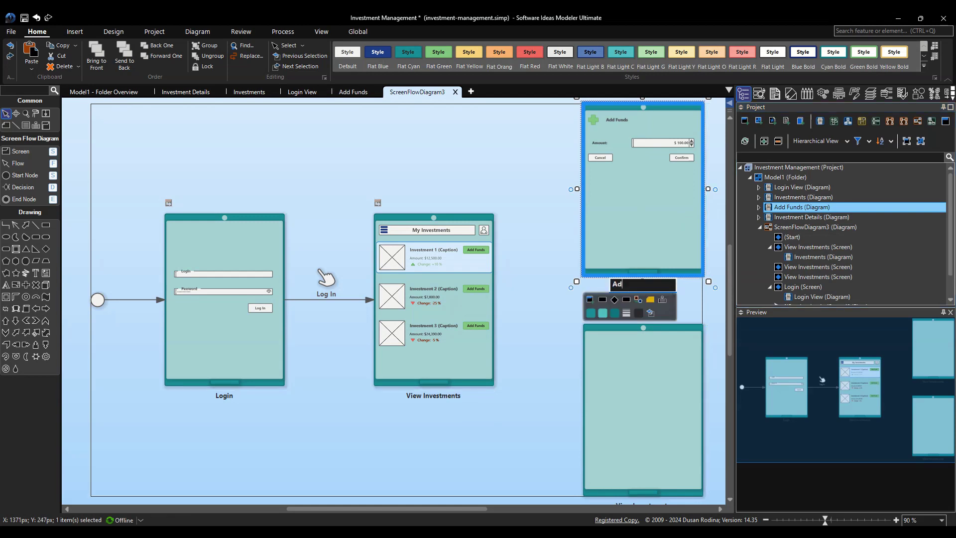
Assign the Investment Details diagram to the lower copied screen and rename that screen View Details.
left_click_drag(799, 216, 645, 389)
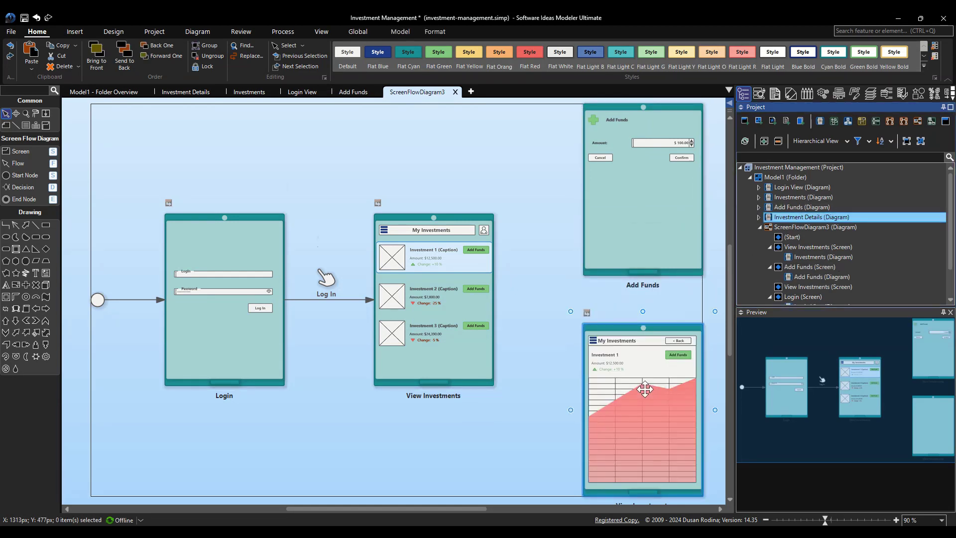
scroll(645, 389, "down", 1)
double_click(668, 460)
type("View Details")
key("Return")
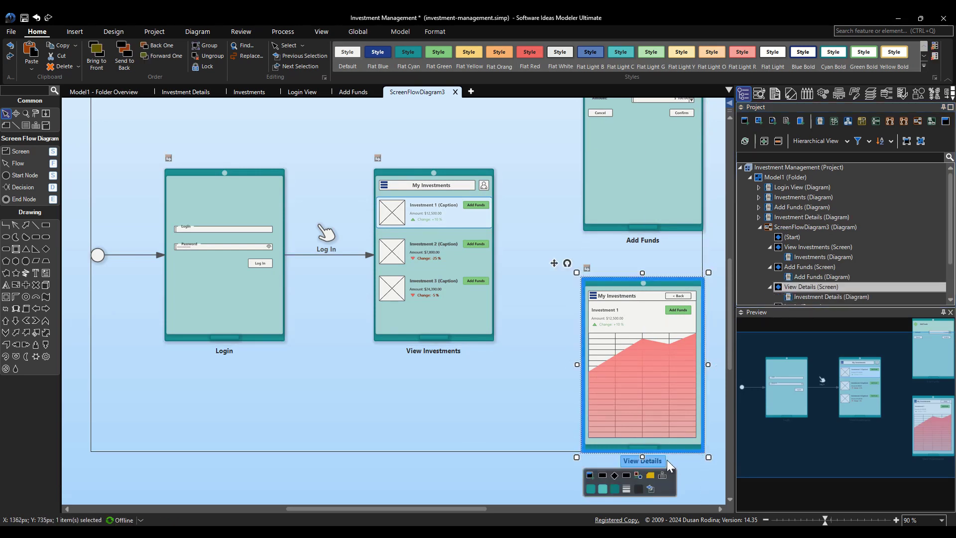
Draw two flows from the View Investments screen, one to Add Funds and one to View Details.
left_click(17, 164)
left_click(439, 246)
left_click(640, 146)
left_click(434, 257)
left_click(643, 369)
left_click(6, 114)
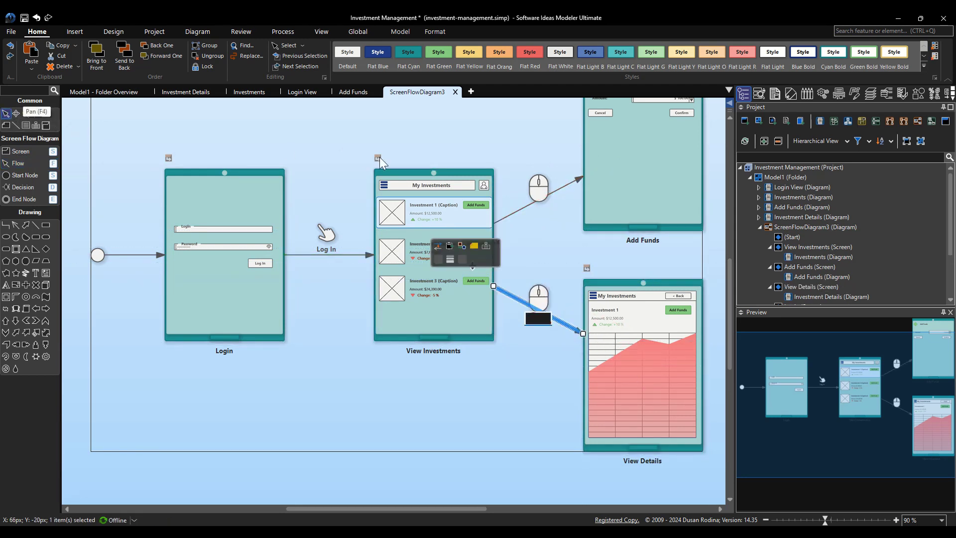
Set the interaction type of both flows leaving View Investments to Touch.
left_click_drag(523, 149, 560, 428)
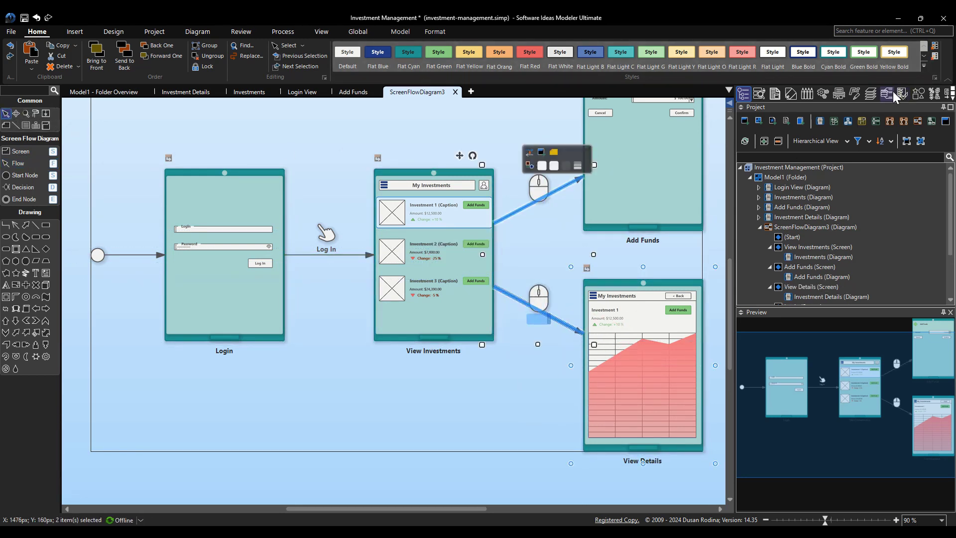
left_click(892, 94)
left_click(916, 194)
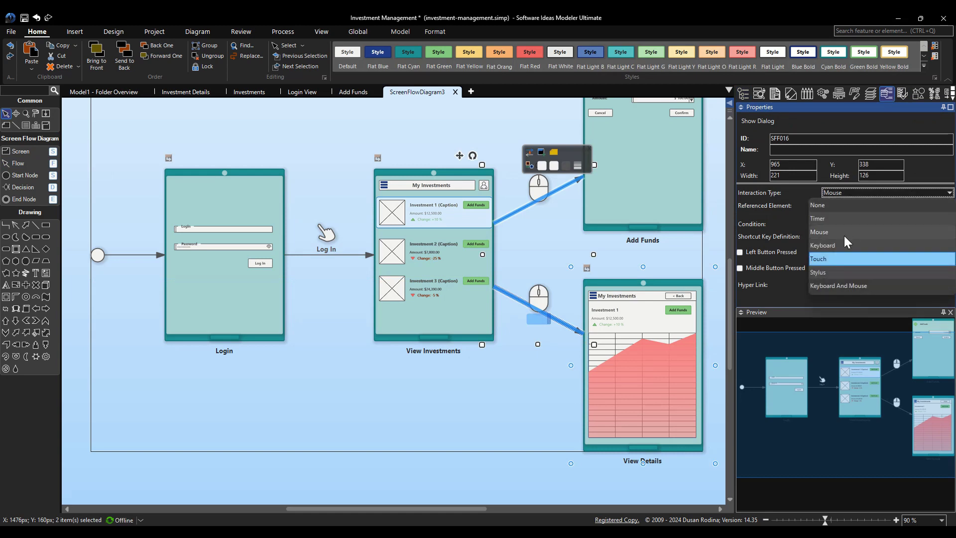
left_click(836, 259)
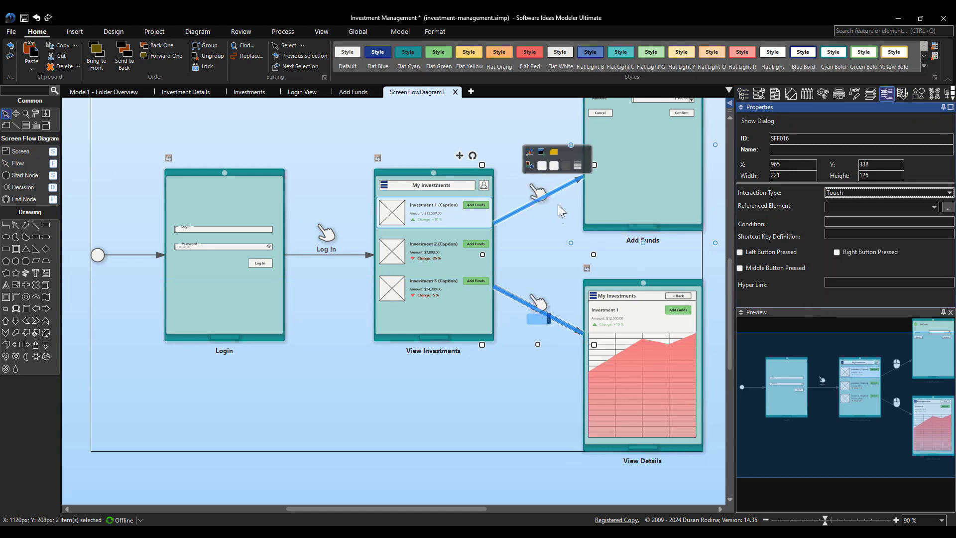
Set the referenced element of the flow from View Investments to Add Funds to Add Funds [BTN002].
left_click(555, 189)
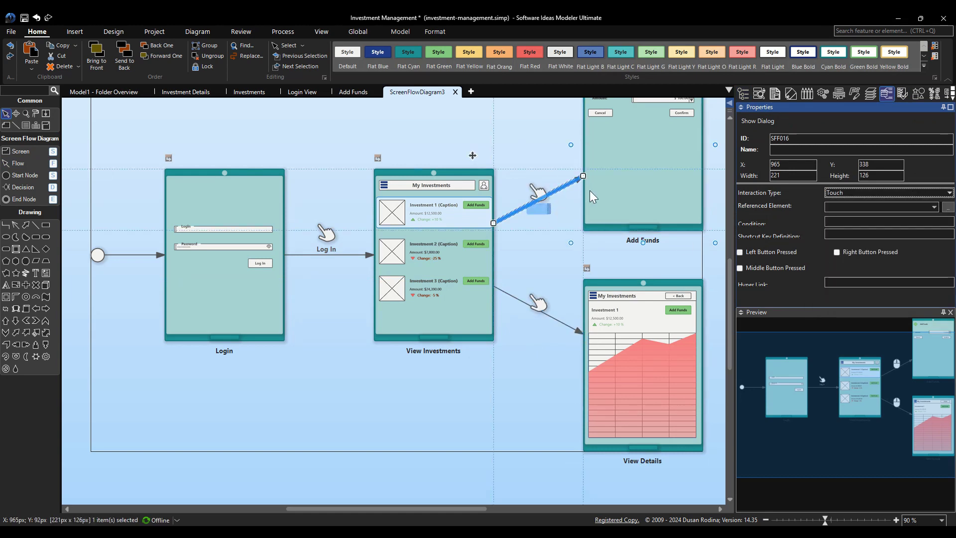
left_click(934, 207)
scroll(861, 299, "down", 2)
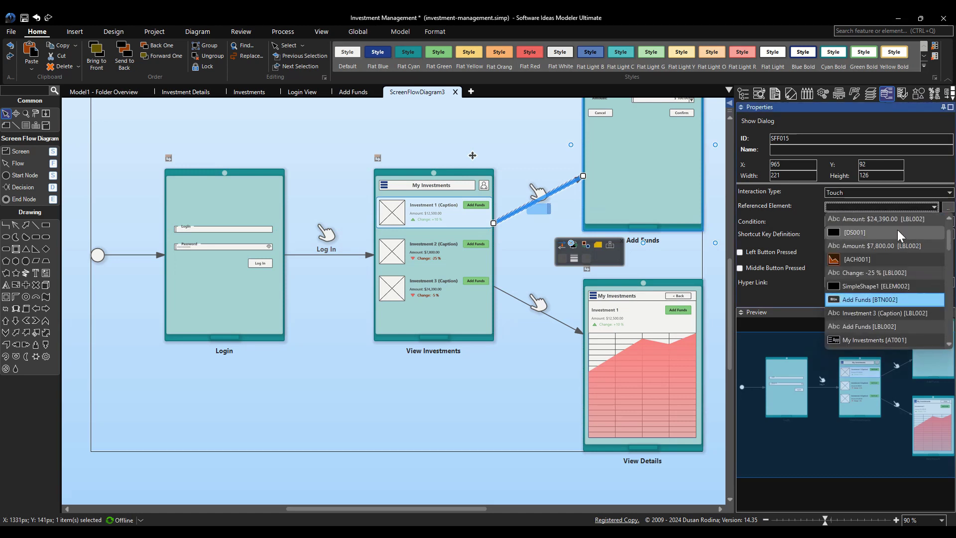
left_click(855, 301)
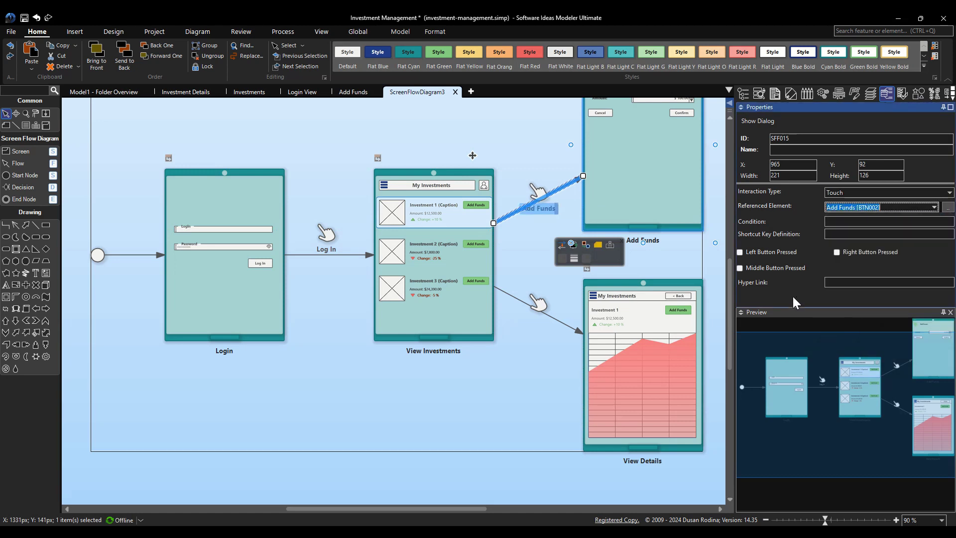
Set the referenced element of the flow from View Investments to View Details to Investment Item [ELEM008].
left_click(553, 318)
left_click(935, 207)
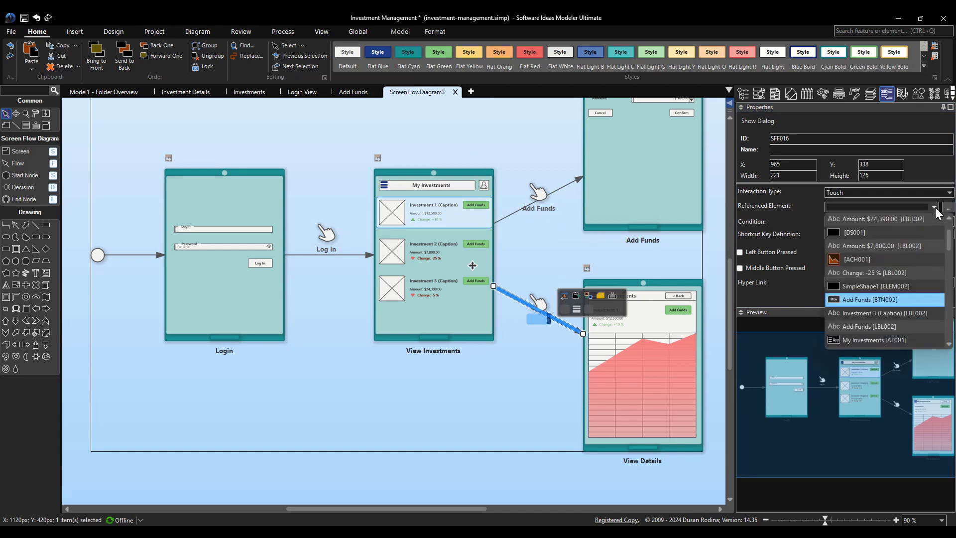
scroll(936, 212, "up", 3)
scroll(910, 258, "down", 10)
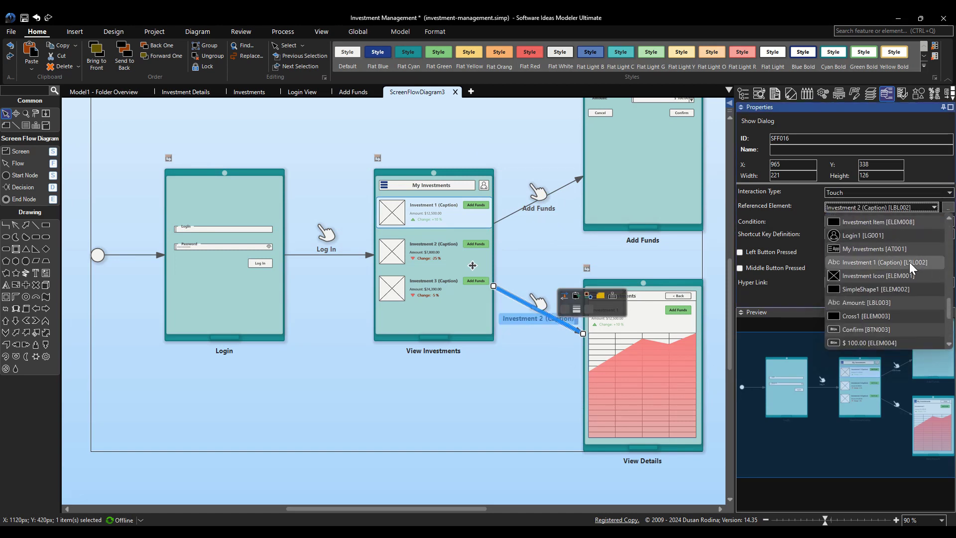
left_click(911, 224)
Move the Investment Item label below its flow line and the Add Funds label above its flow line.
left_click_drag(542, 321, 543, 347)
left_click_drag(538, 205, 536, 180)
left_click(539, 253)
scroll(556, 254, "down", 2)
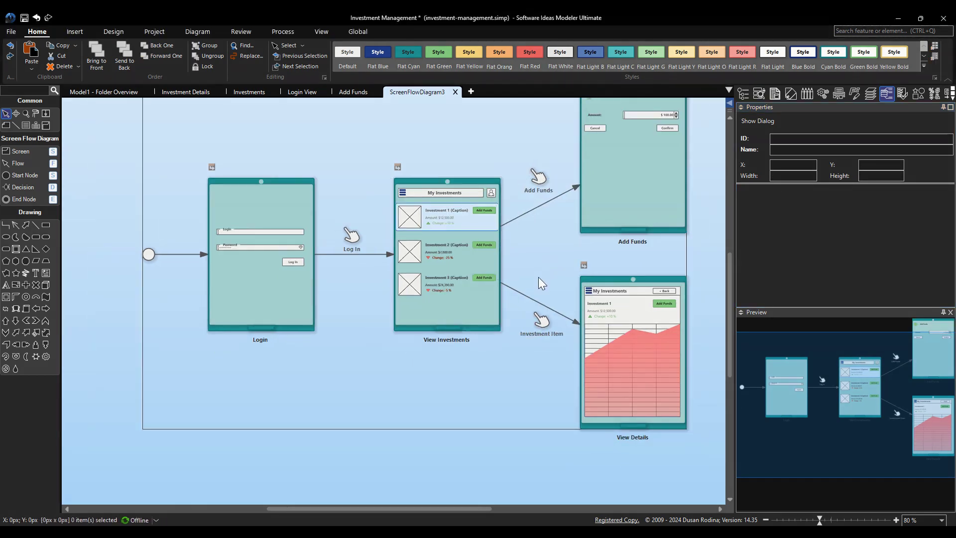
Draw a Touch flow from View Details up to Add Funds, with Add Funds [BTN002] as its referenced element.
left_click(630, 213)
left_click(634, 301)
left_click(866, 193)
left_click(847, 211)
left_click(934, 206)
scroll(877, 249, "up", 5)
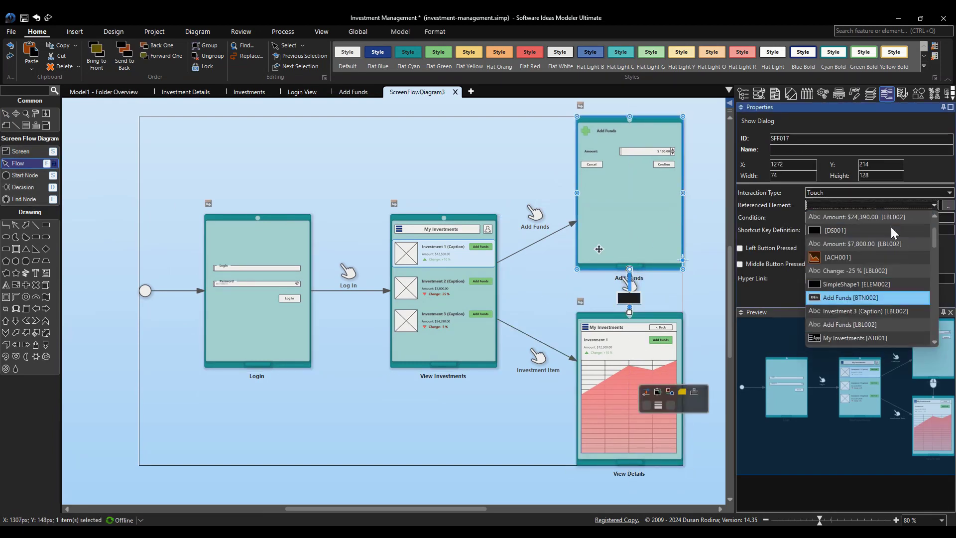
left_click(847, 299)
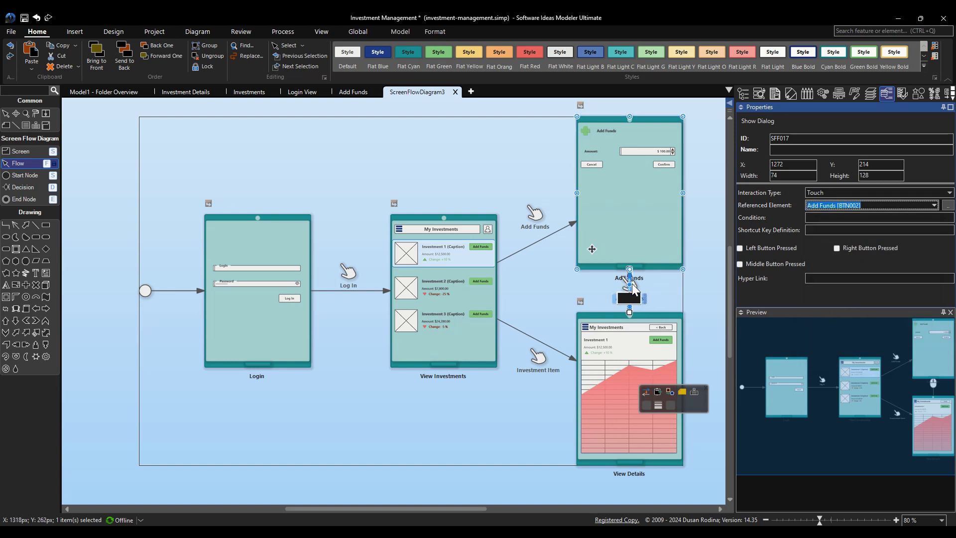
Draw a flow from View Details back to View Investments, bent below the screens, with interaction type Touch.
left_click(642, 378)
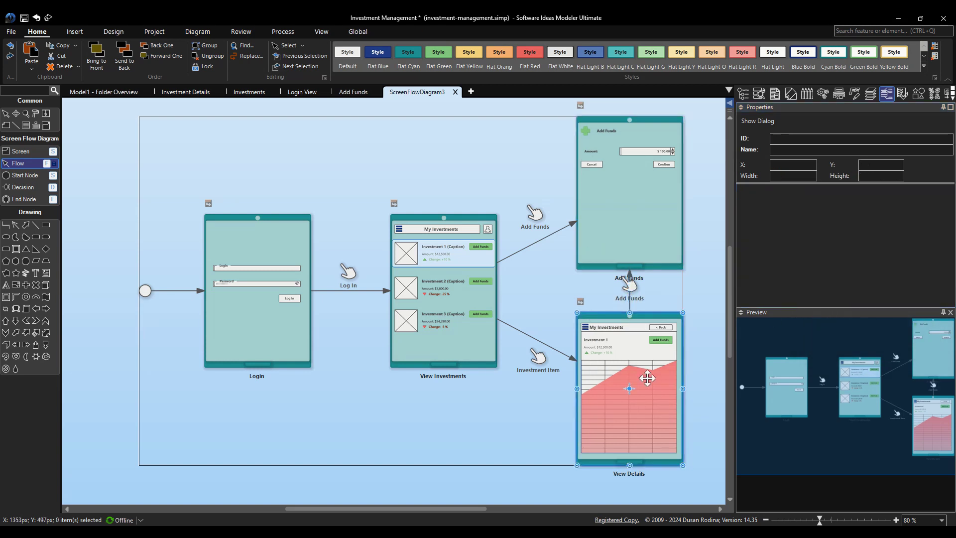
left_click(461, 326)
left_click_drag(536, 202, 501, 426)
left_click(846, 193)
left_click(824, 258)
Set the return flow's referenced element to < Back [BTN002] and place its label below the bend.
left_click(922, 205)
scroll(910, 234, "down", 5)
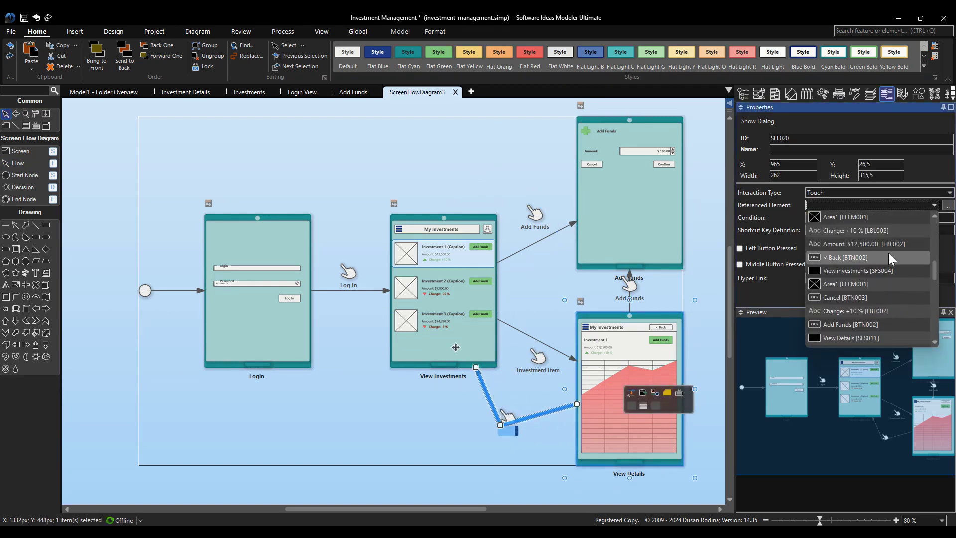
left_click(892, 257)
left_click_drag(508, 438, 495, 454)
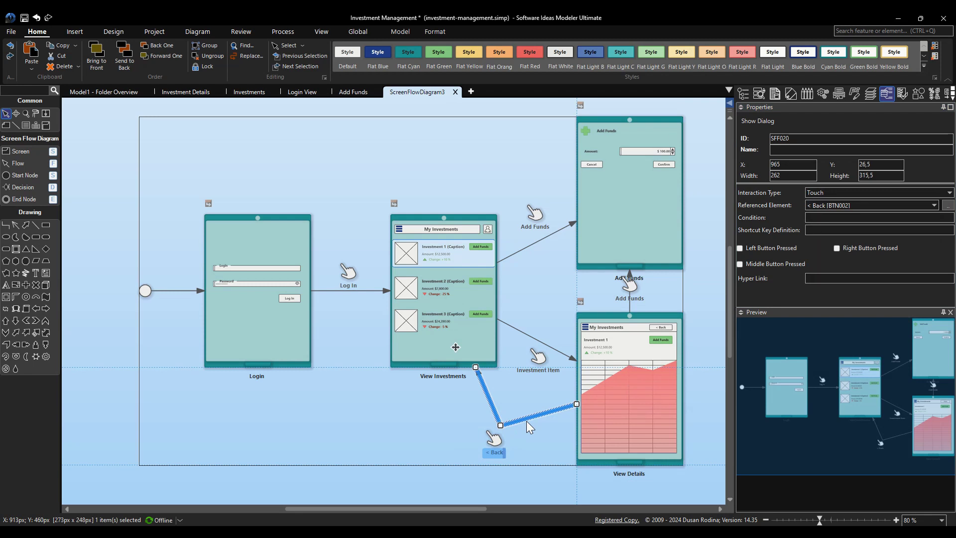
left_click(527, 420)
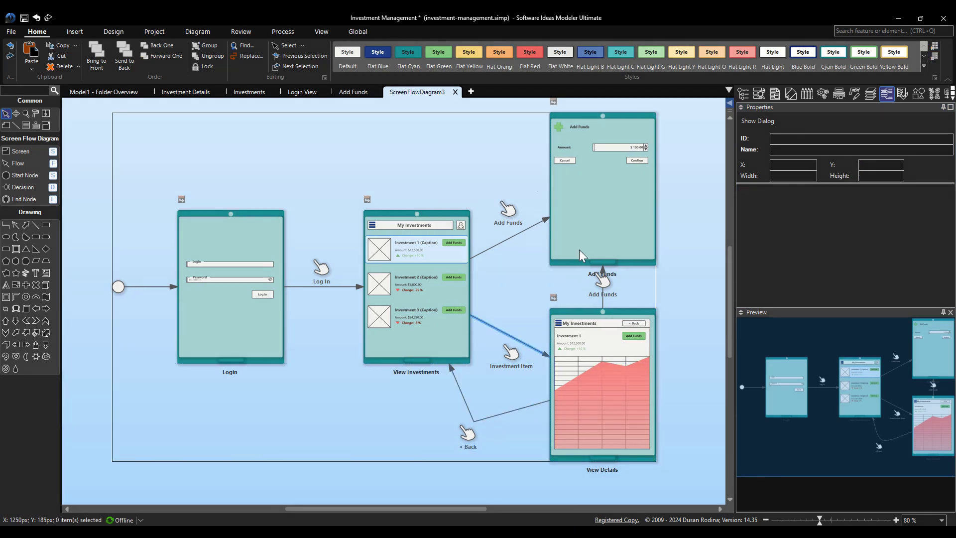
Separate the overlapping Add Funds flow label and screen caption by moving them to opposite sides of the vertical flow, and save the project.
left_click_drag(605, 286, 631, 291)
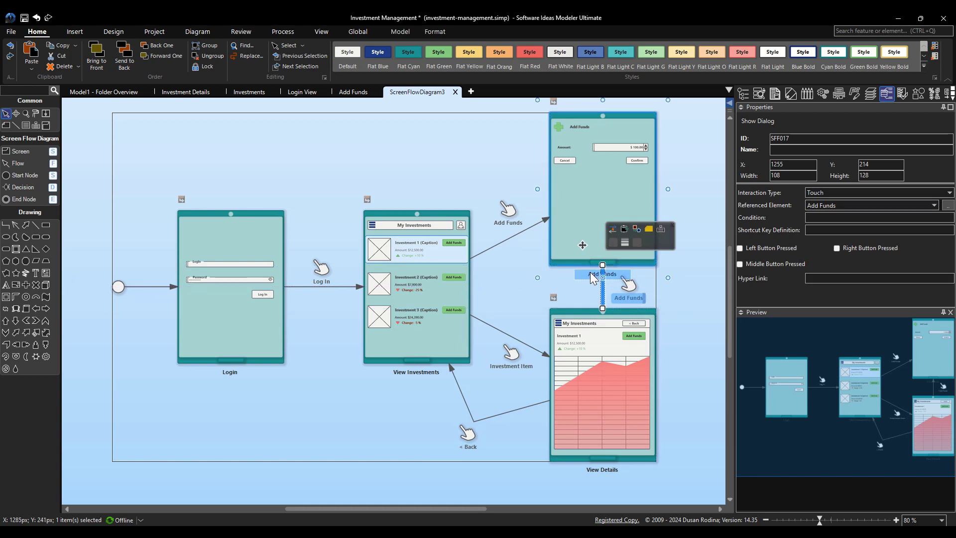
left_click(563, 274)
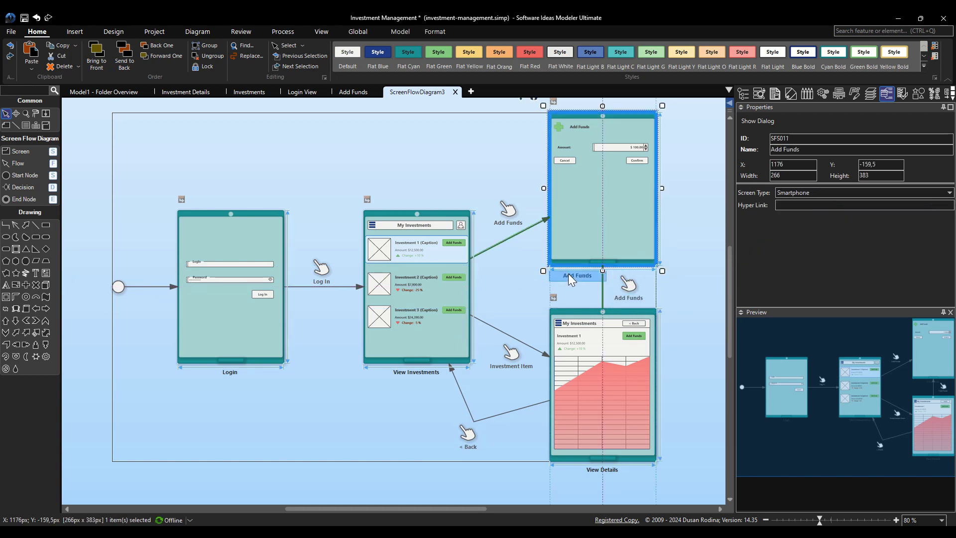
left_click(680, 299)
key("ctrl+s")
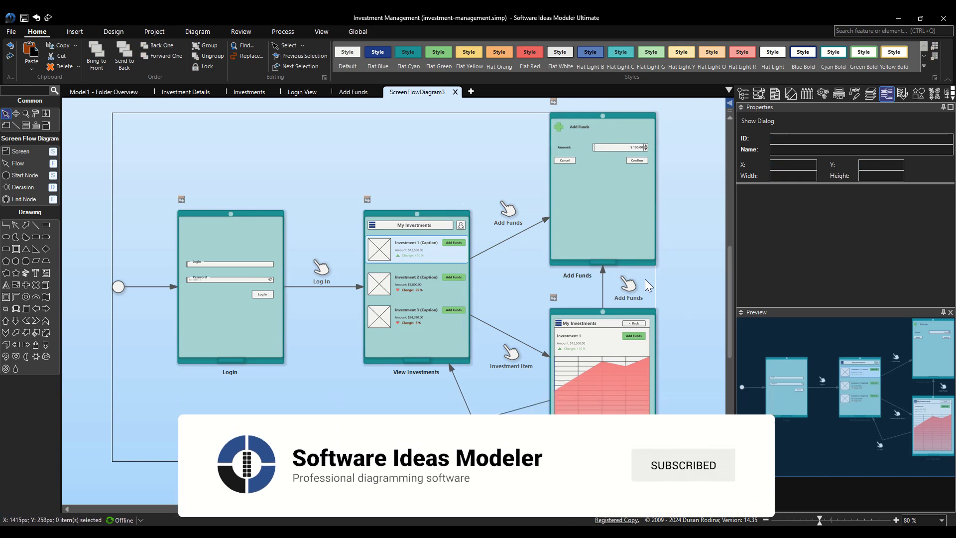